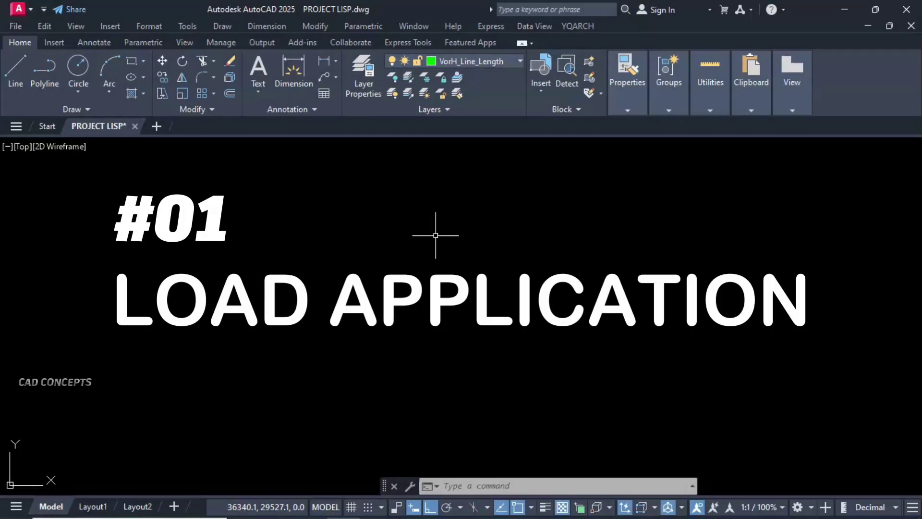
- Load the 226) PARKING LAYOUT PRK routine from the LSP VLX SCRIPT folder with AP
type("AP")
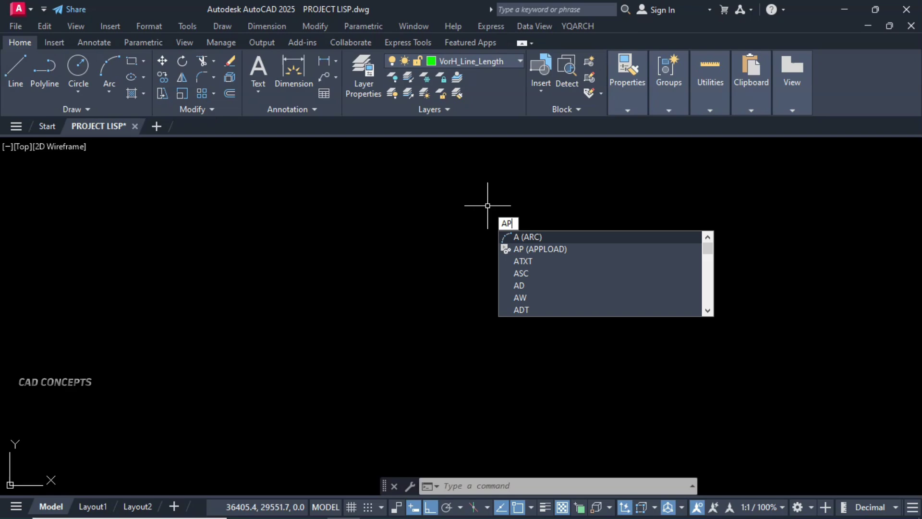
key("Return")
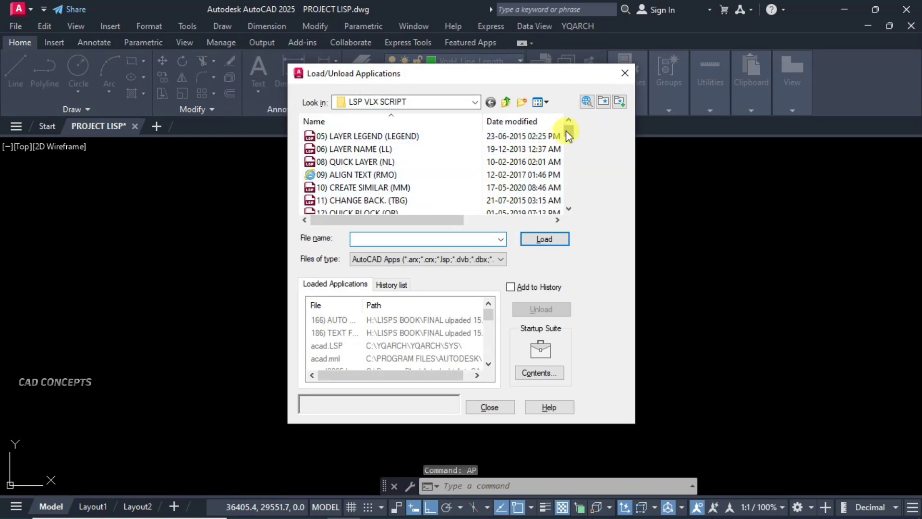
left_click_drag(569, 130, 570, 198)
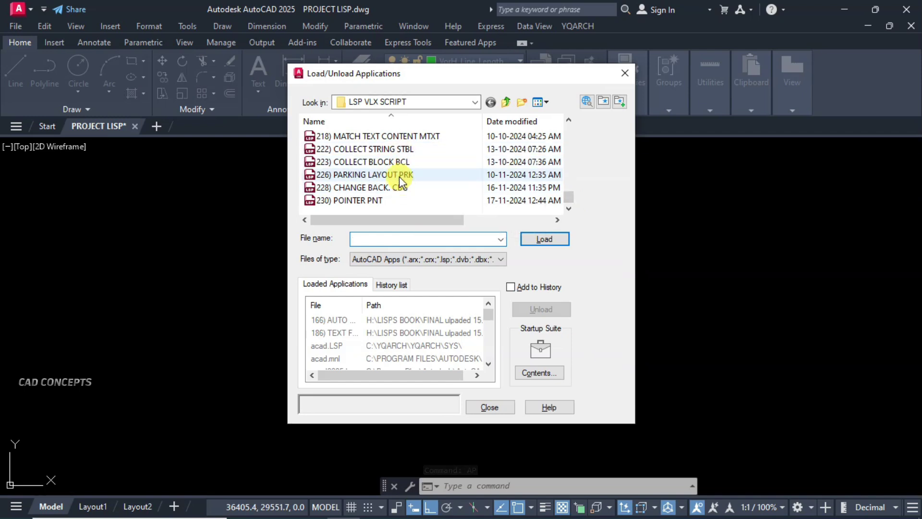
left_click(380, 174)
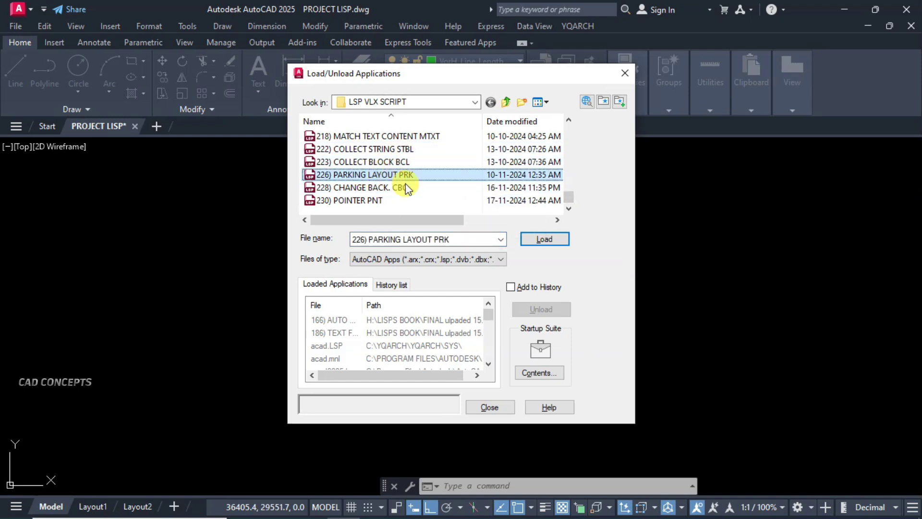
left_click(533, 240)
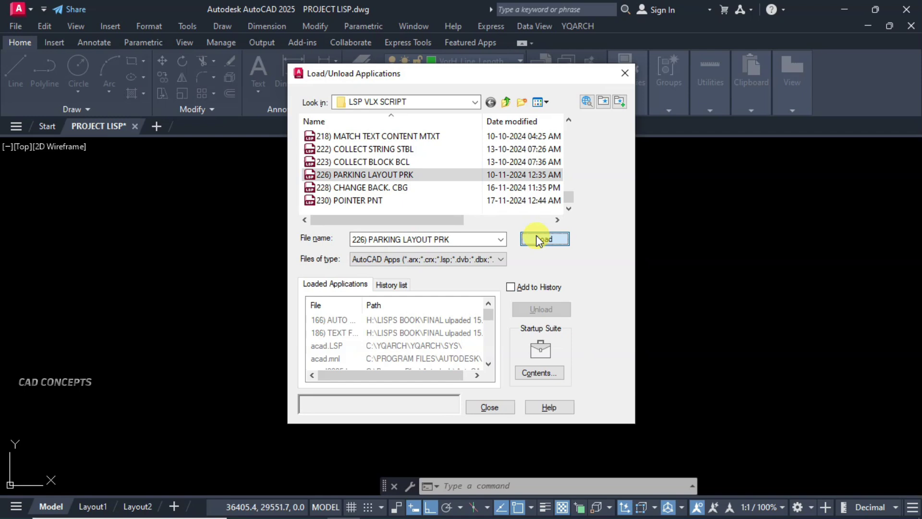
- Close the loader and run PRK across two corners, making 15 vertical bays numbered 01–15
left_click(490, 408)
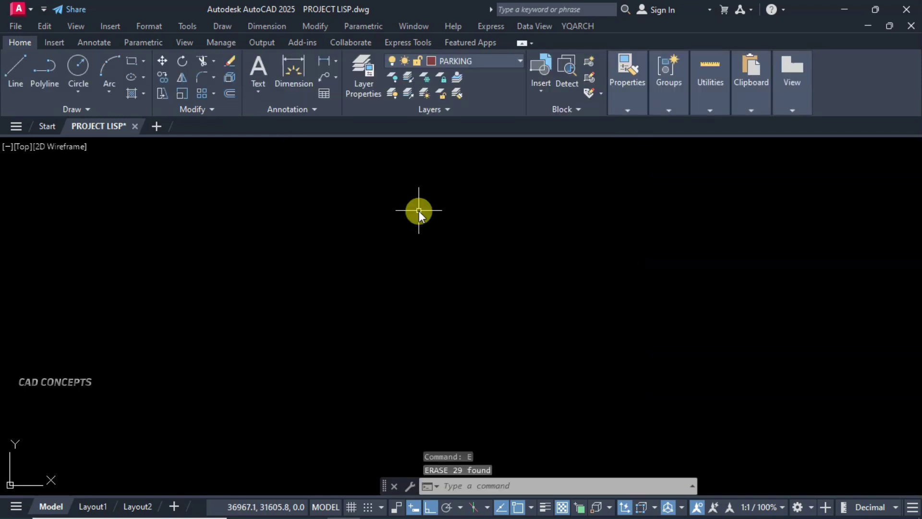
type("PRK")
key("Return")
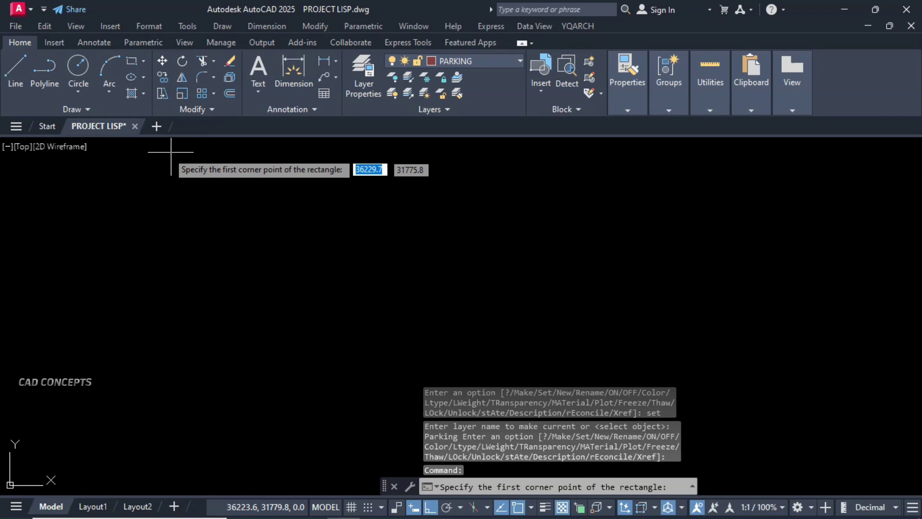
left_click(154, 147)
left_click(858, 233)
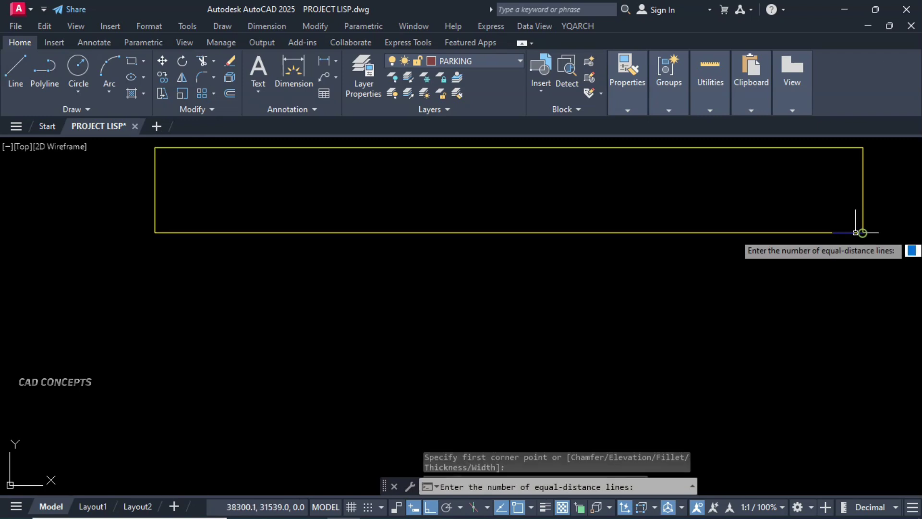
type("15")
key("Return")
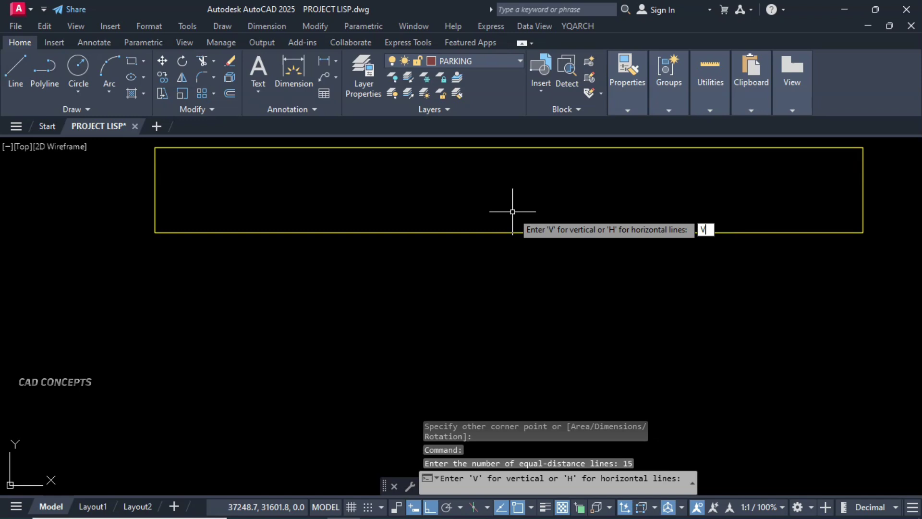
type("V")
key("Return")
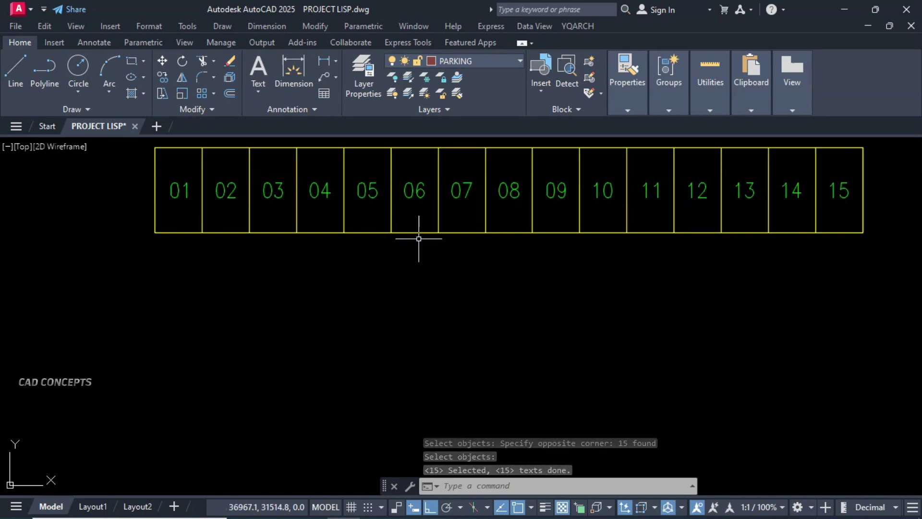
- Reopen the AP loader and select 185) SLOPE CALCULATION SLP and 186) TEXT FINDER FTXT
type("AP")
key("Return")
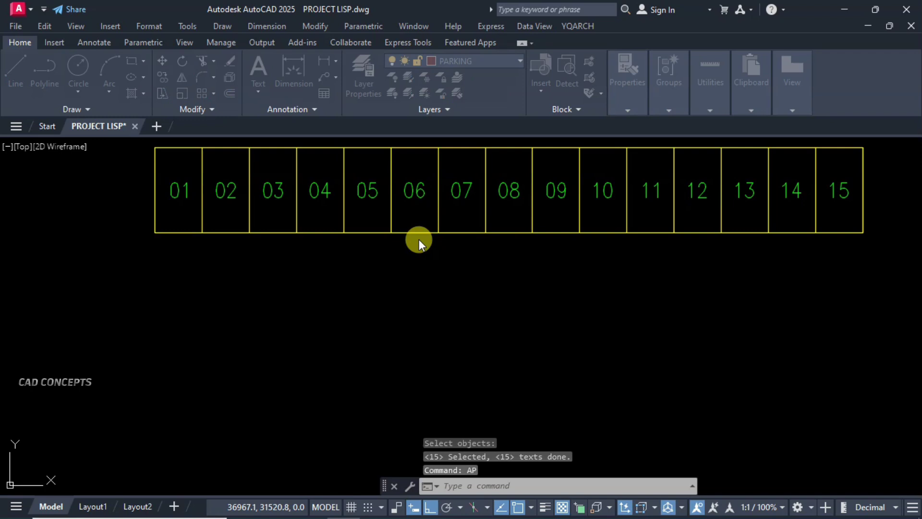
left_click_drag(570, 129, 570, 185)
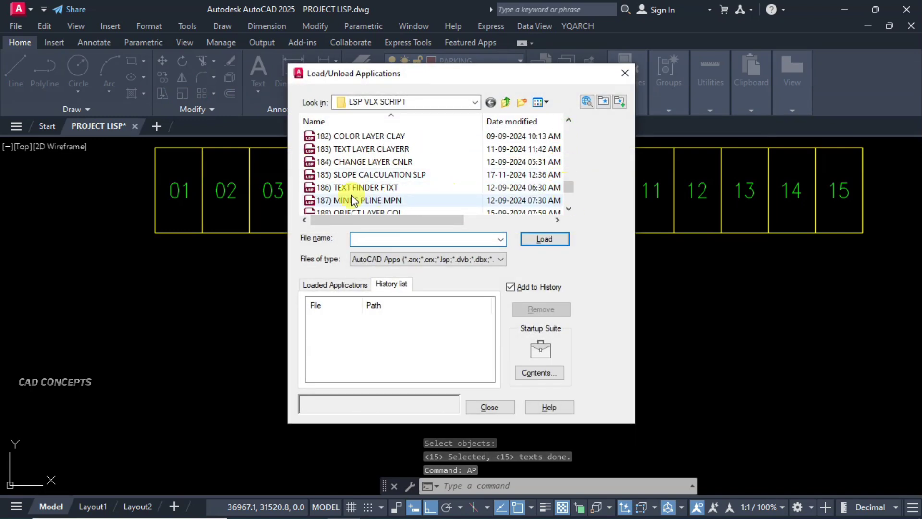
left_click(385, 178)
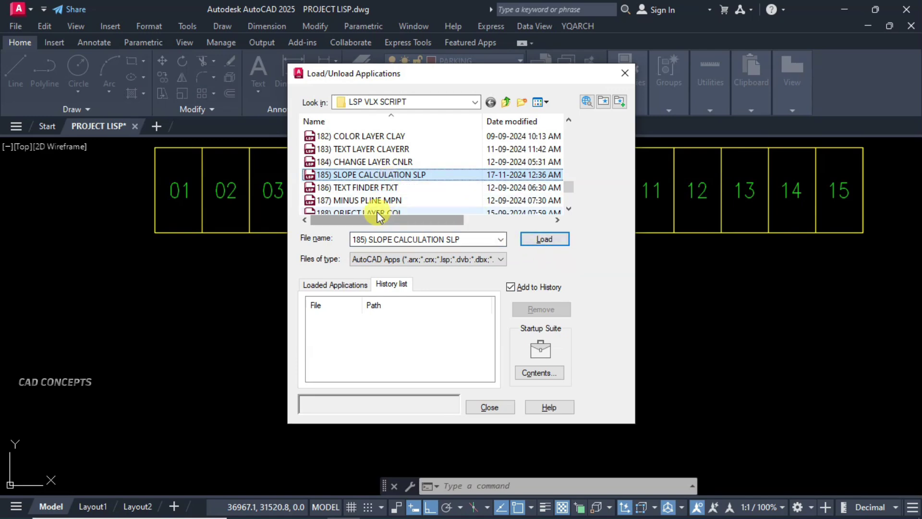
left_click(364, 188)
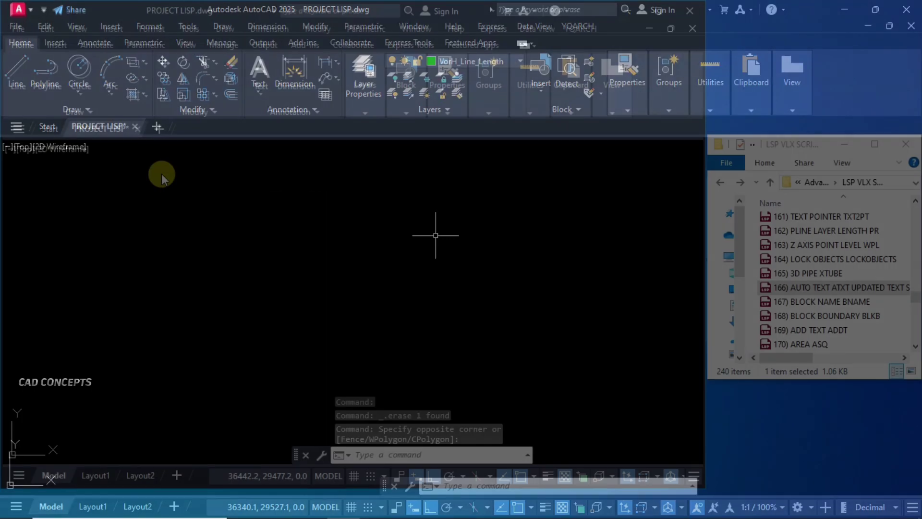
- Window-select and erase the existing parking drawing
right_click(161, 175)
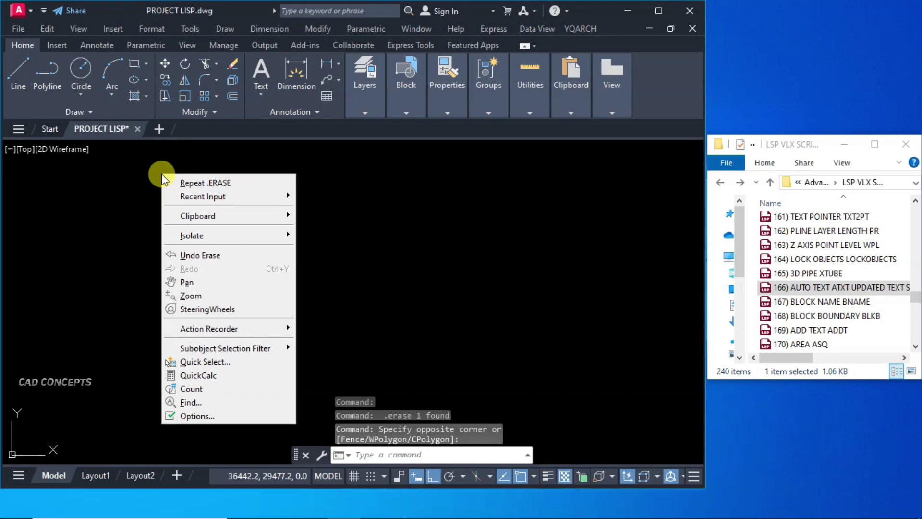
left_click(128, 165)
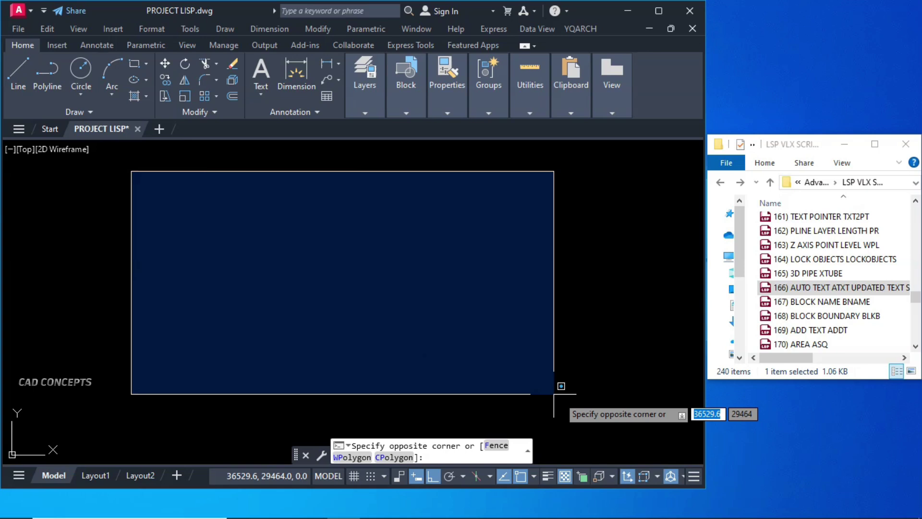
left_click(604, 410)
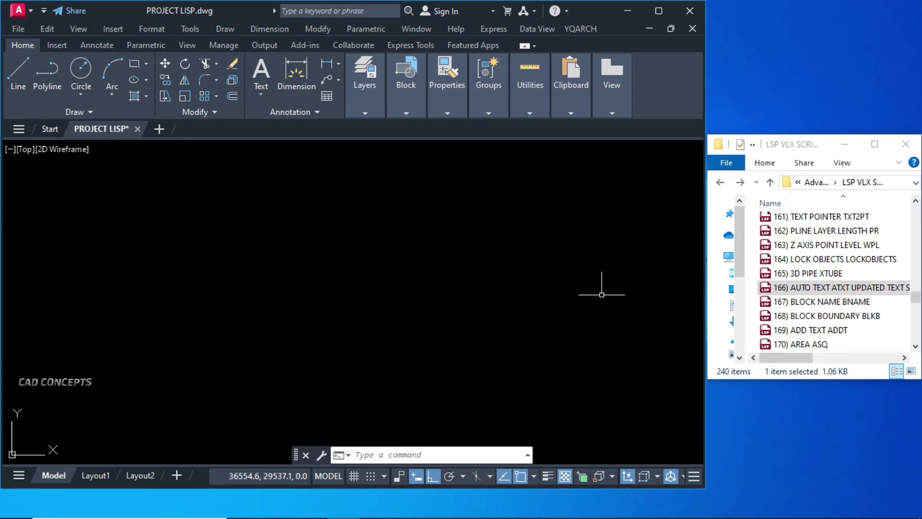
- Drag 166) AUTO TEXT ATXT UPDATED TEXT SCALE.LSP from the script folder into the drawing to load it
left_click(860, 289)
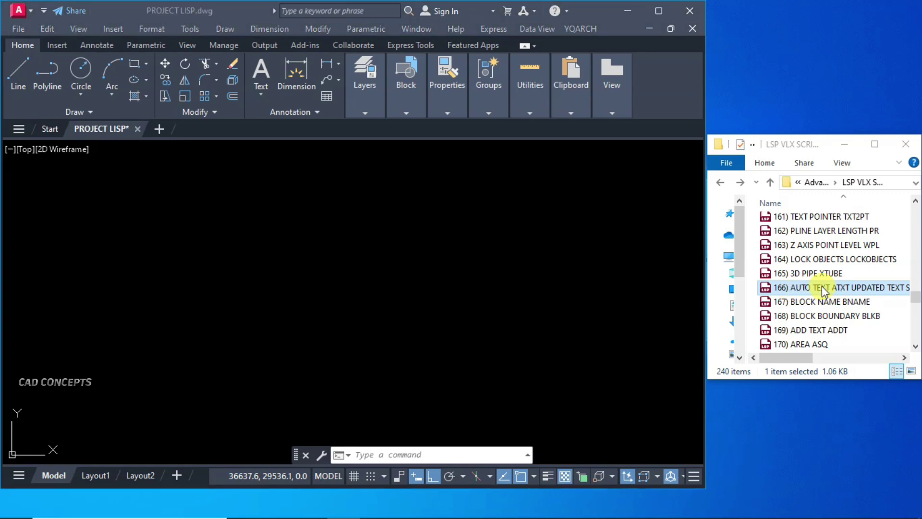
left_click_drag(822, 286, 564, 307)
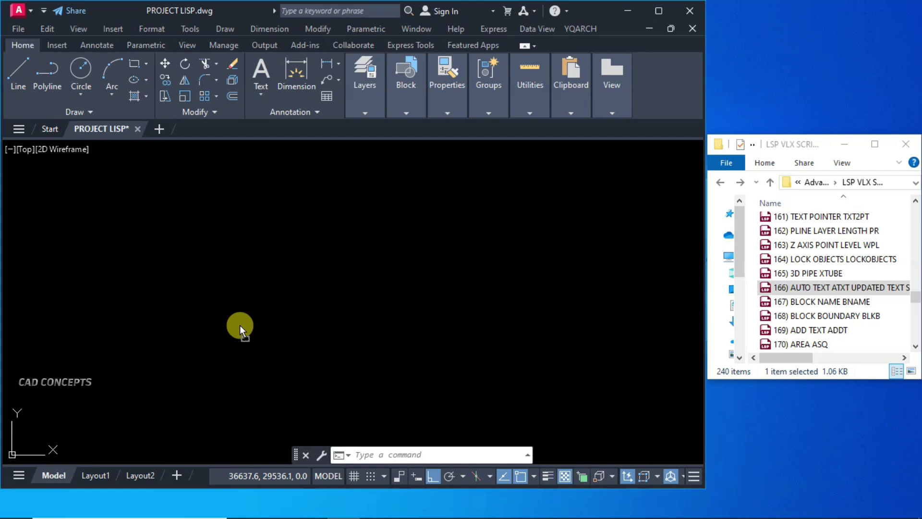
left_click_drag(240, 325, 240, 325)
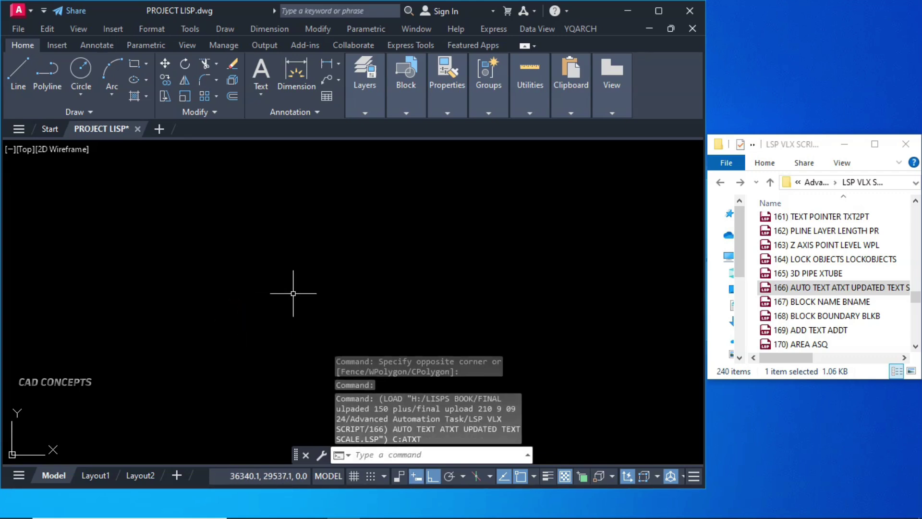
- Run ATXT to place the BEDROOM and BATH labels on the plan
type("ATXT")
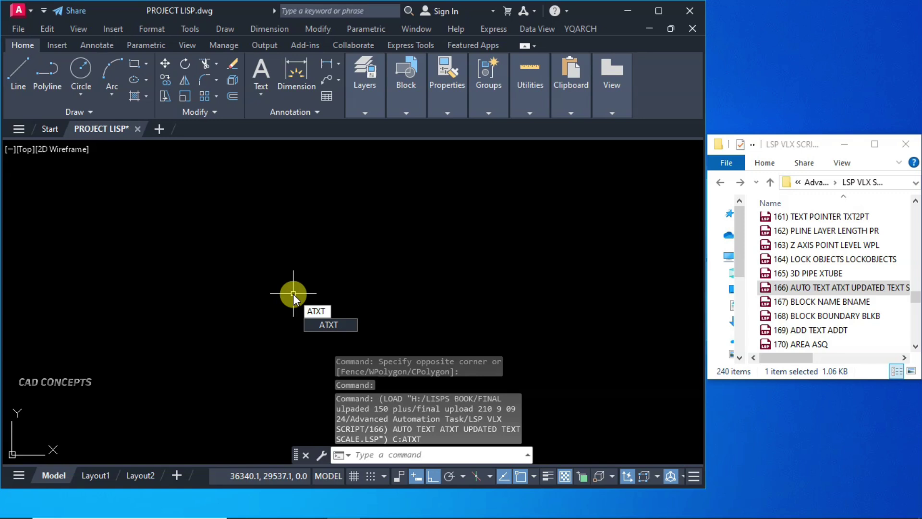
key("Return")
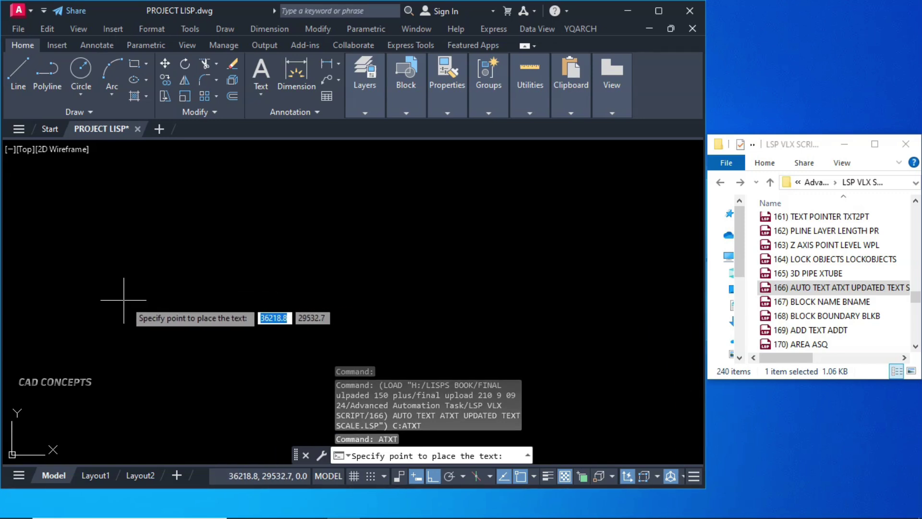
left_click(128, 301)
middle_click_drag(150, 367, 146, 290)
key("Return")
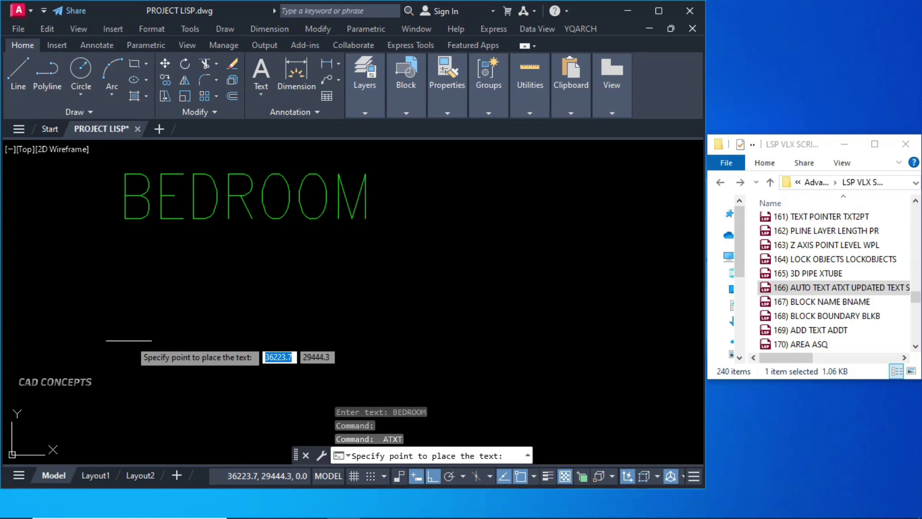
left_click(129, 341)
left_click(129, 341)
type("BB")
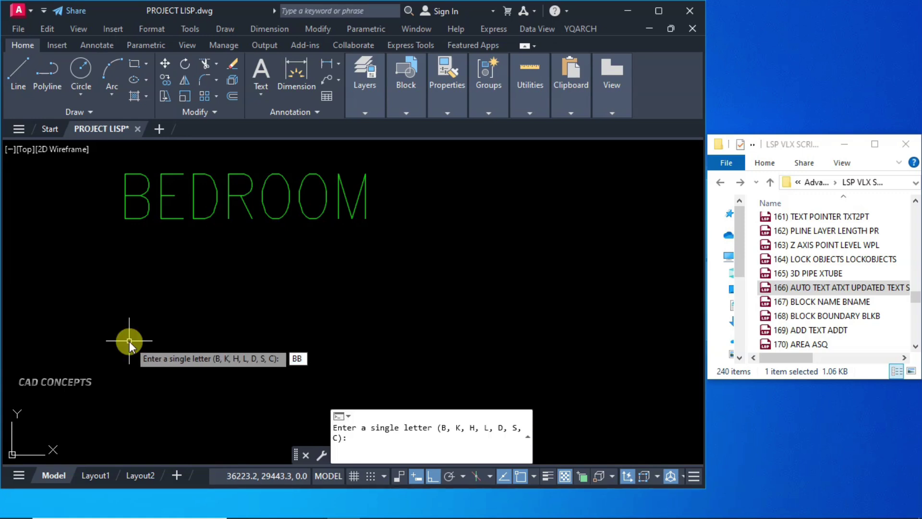
key("Return")
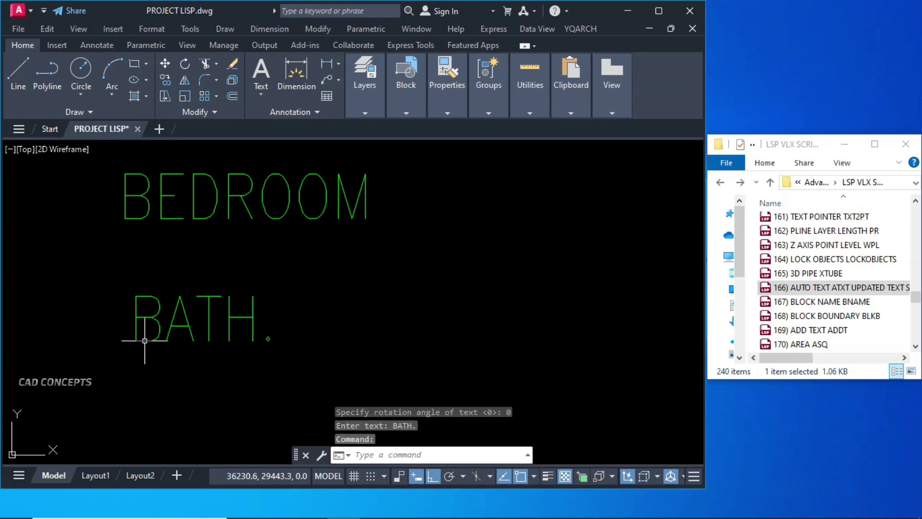
- Place the LIVING and KITCHEN labels with the auto text routine
right_click(400, 337)
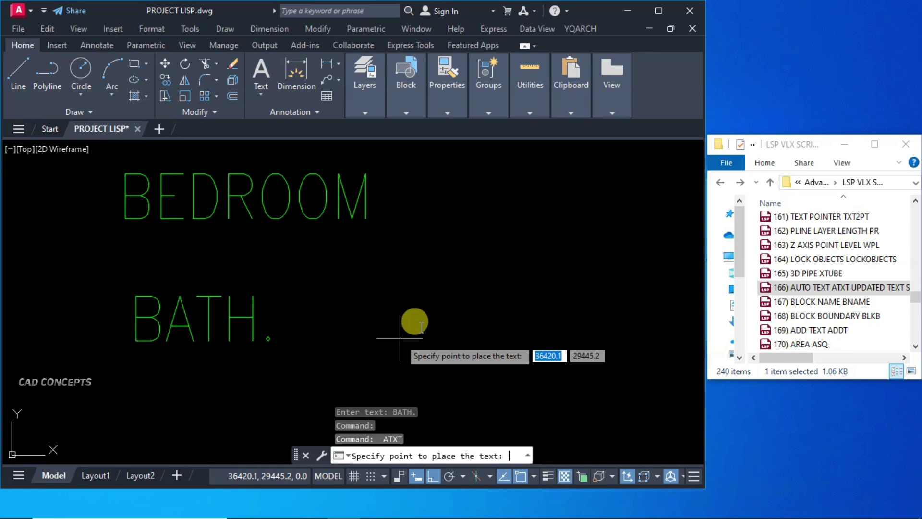
left_click(410, 329)
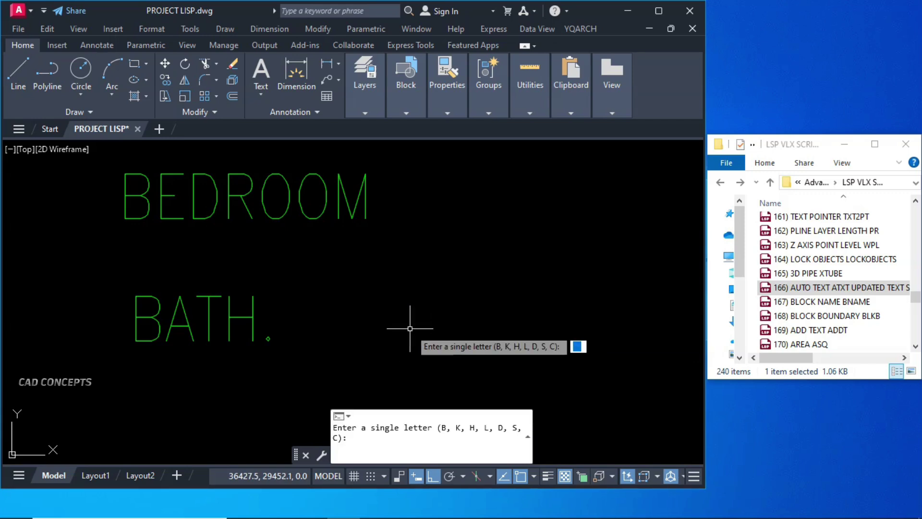
key("l")
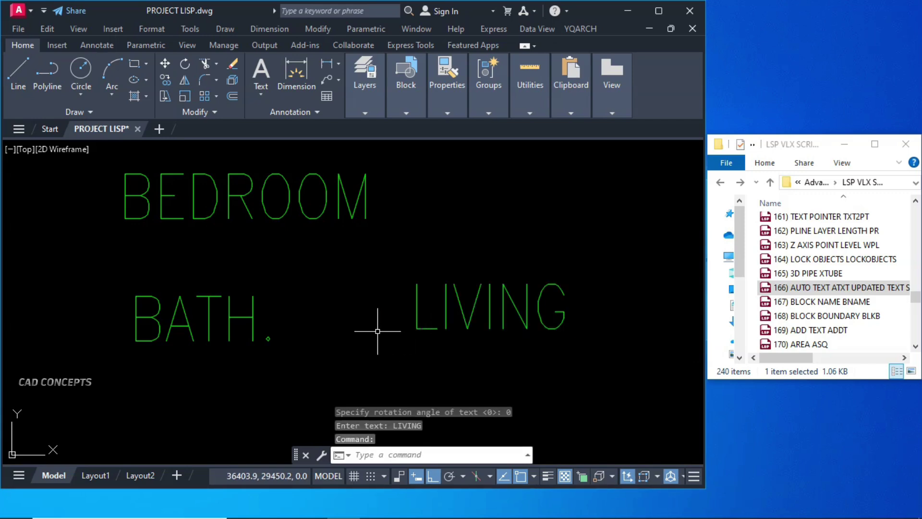
key("Return")
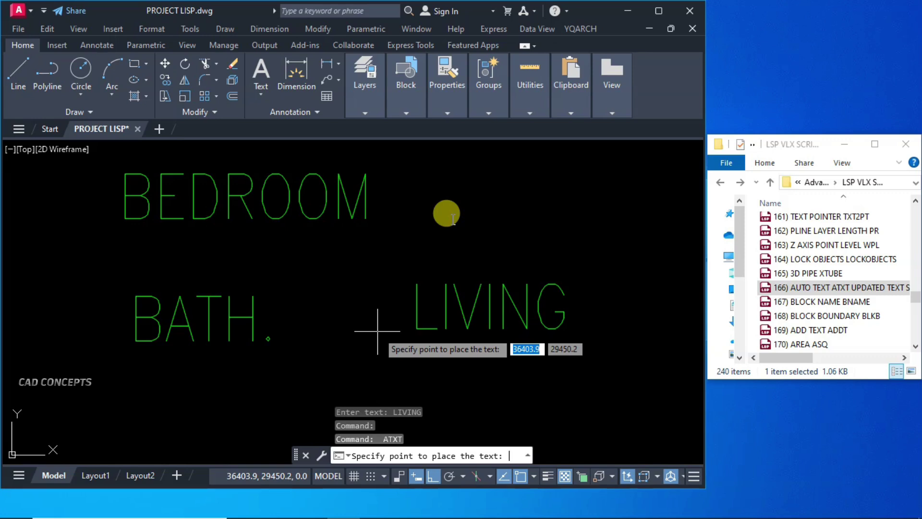
left_click(447, 223)
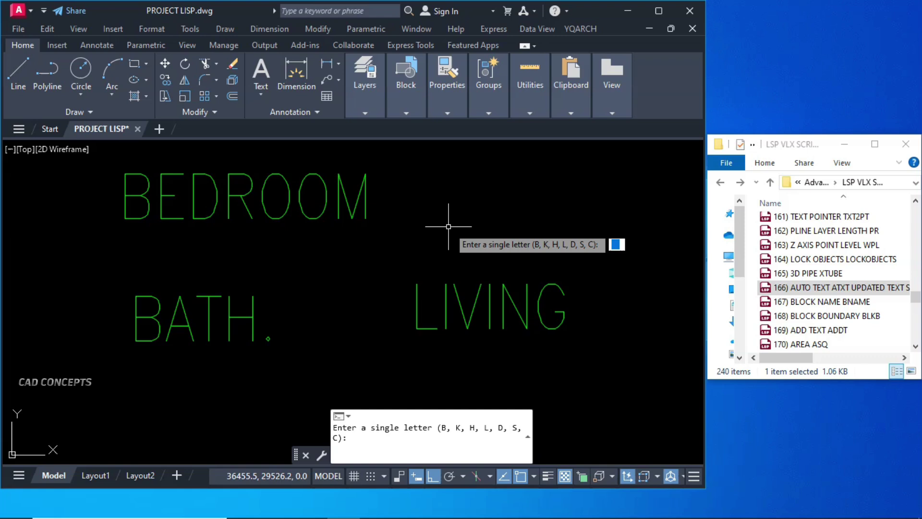
type("k")
key("Return")
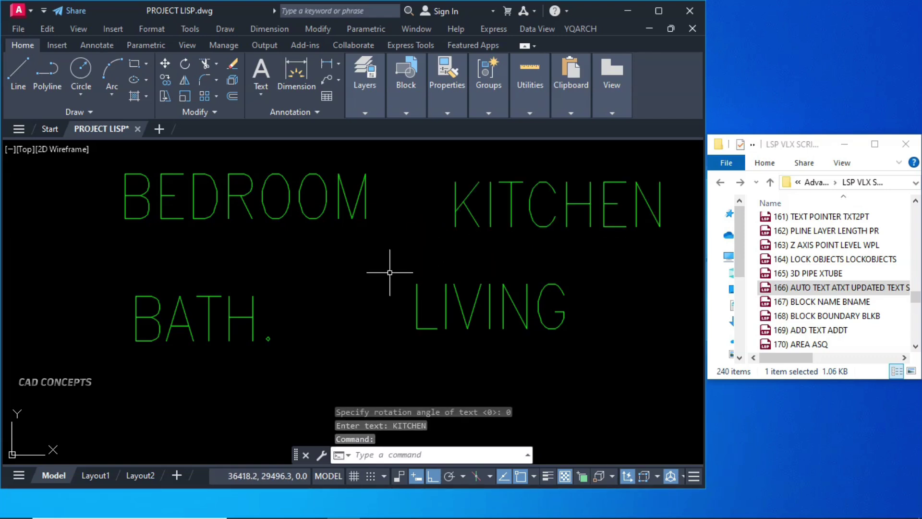
- Place the DINING label by answering d at the letter prompt
key("Return")
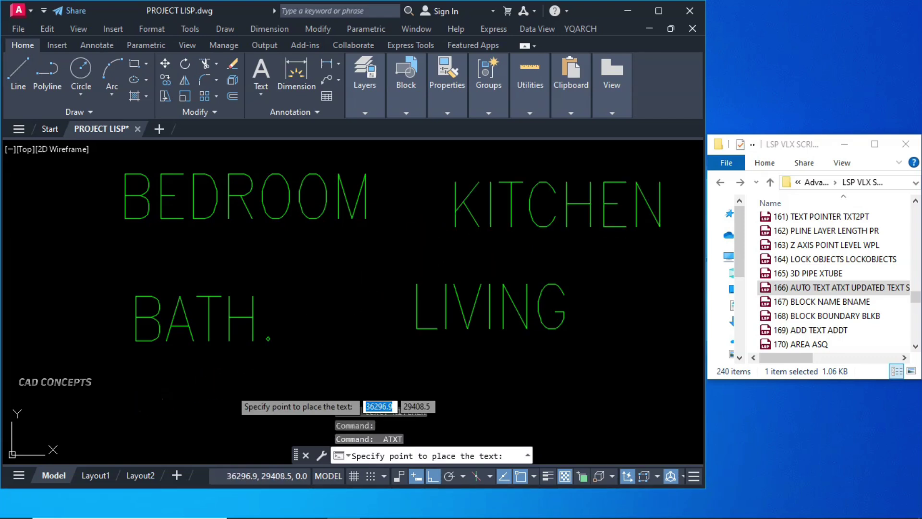
left_click(99, 418)
type("d")
key("Return")
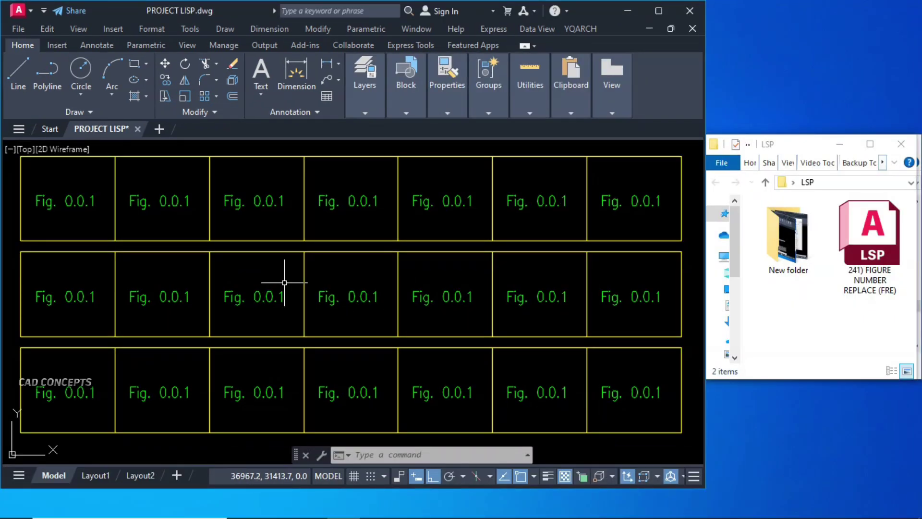
- In CUI, add 241) FIGURE NUMBER REPLACE (FRE).LSP under LISP Files, then apply and confirm
type("CUI")
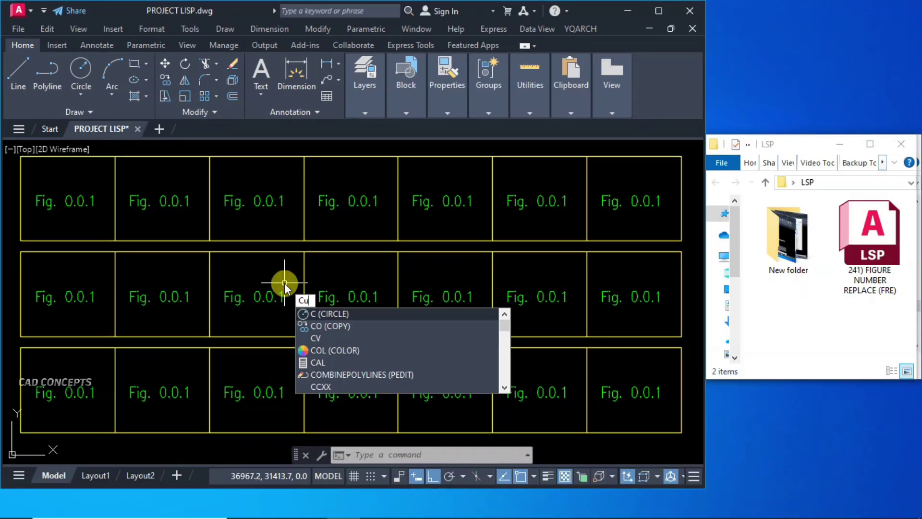
key("Return")
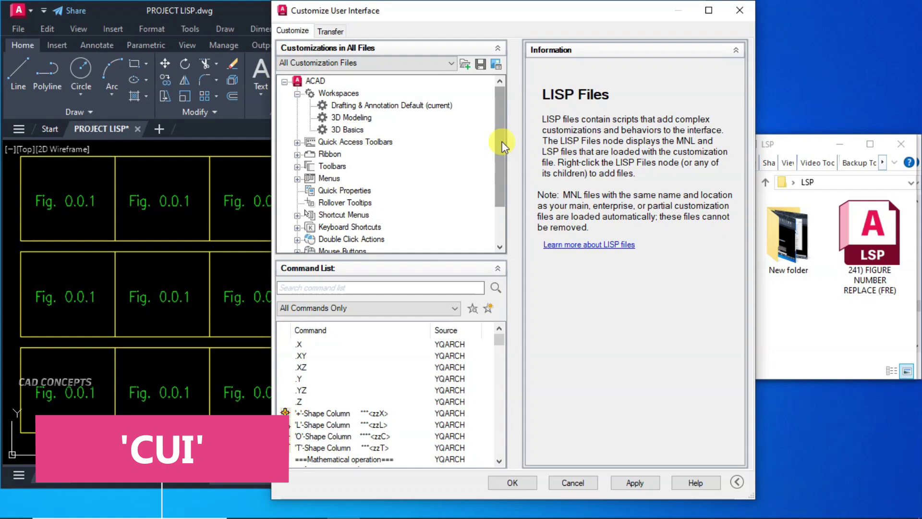
left_click_drag(503, 141, 503, 199)
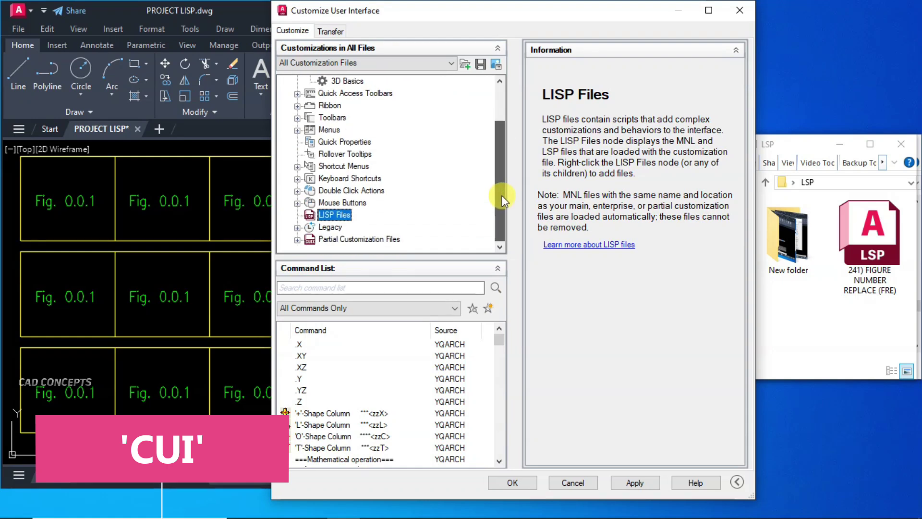
right_click(334, 217)
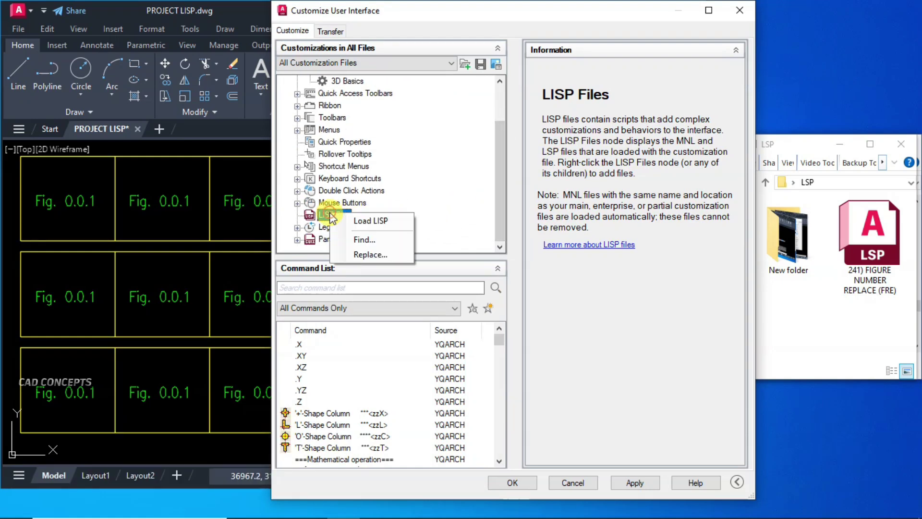
left_click(377, 221)
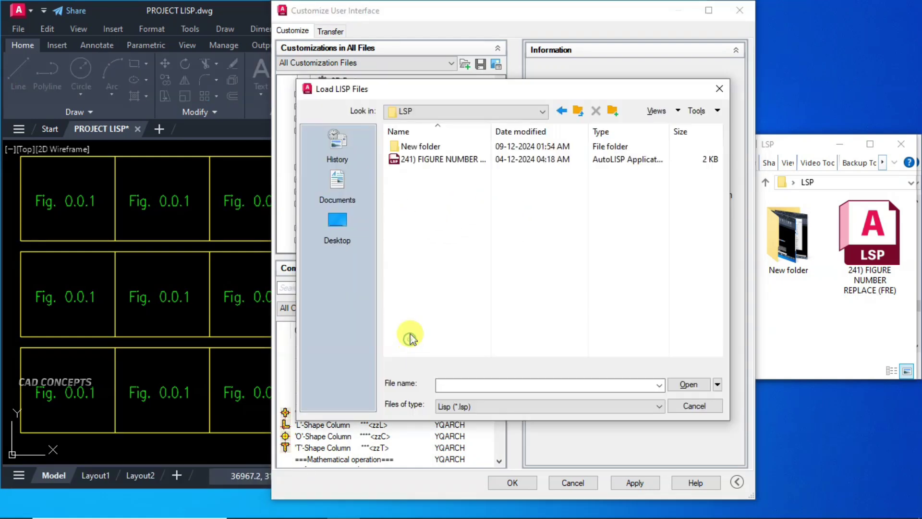
left_click(427, 162)
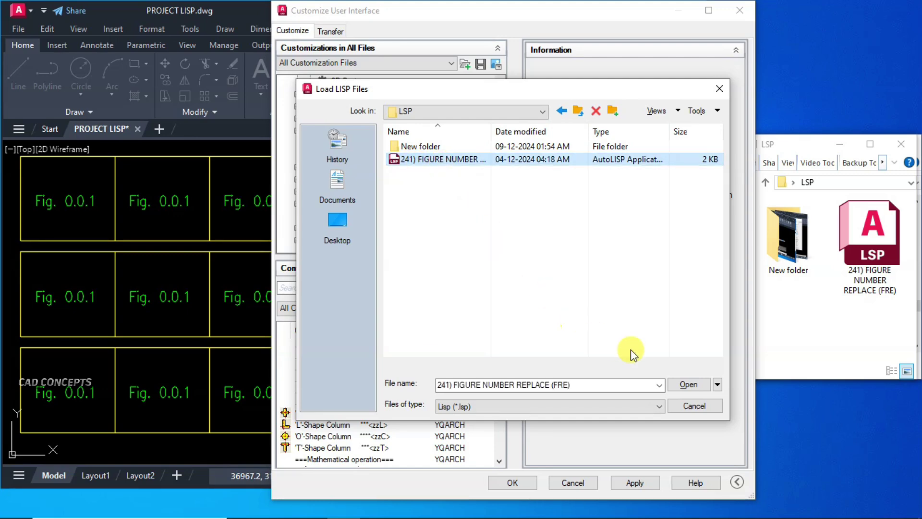
left_click(690, 385)
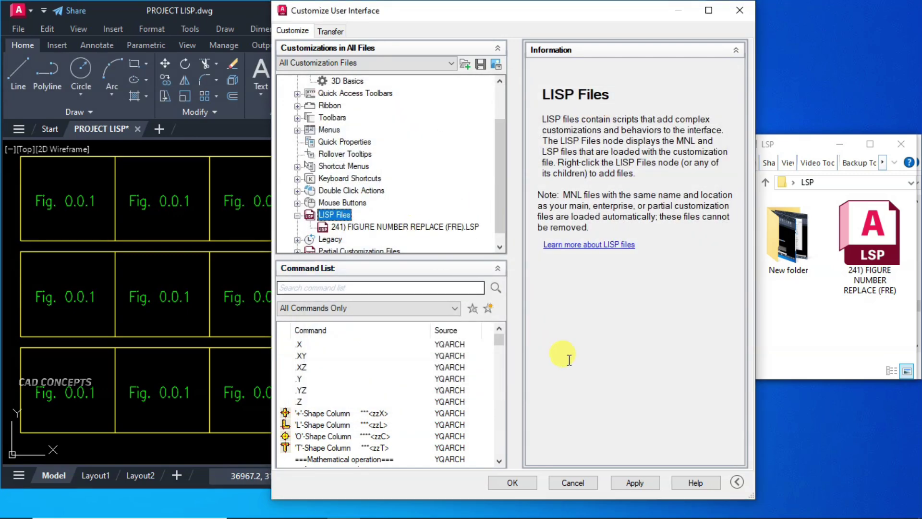
left_click(637, 481)
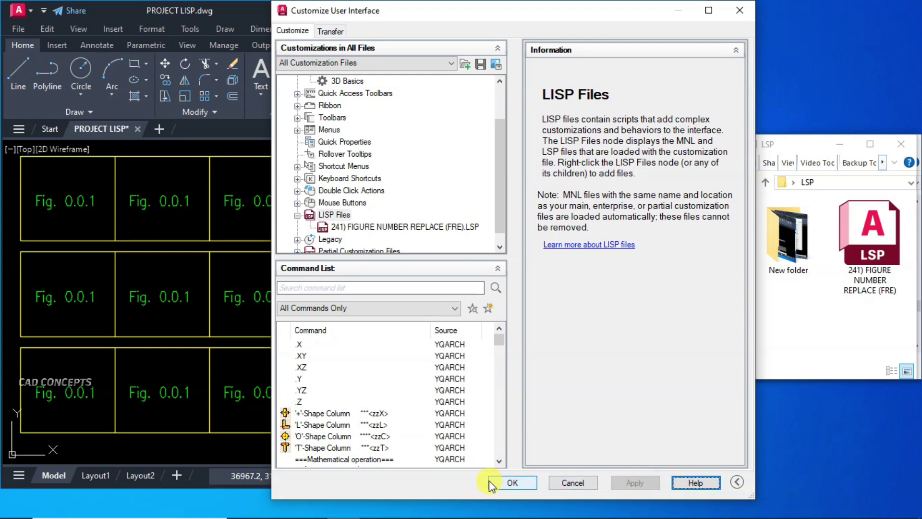
left_click(510, 484)
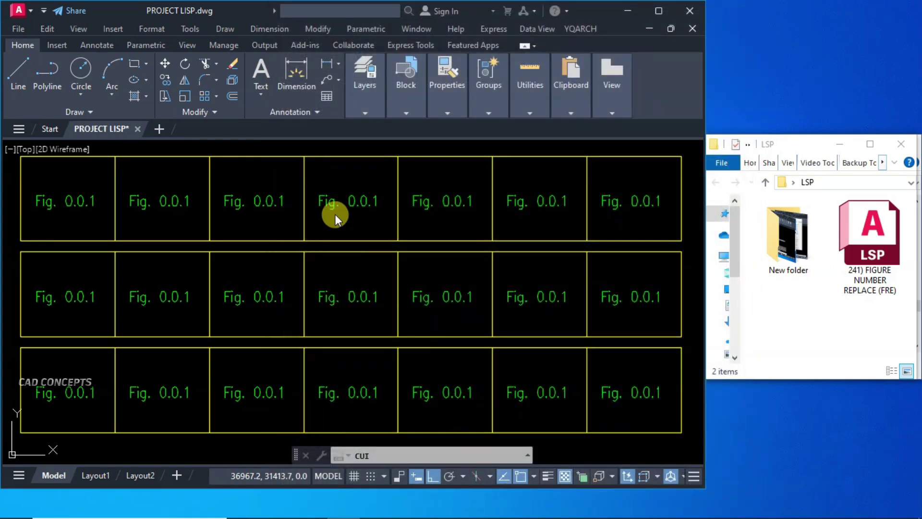
- Maximize the AutoCAD window, cancel the stray selection, and start the FRE routine
left_click(334, 225)
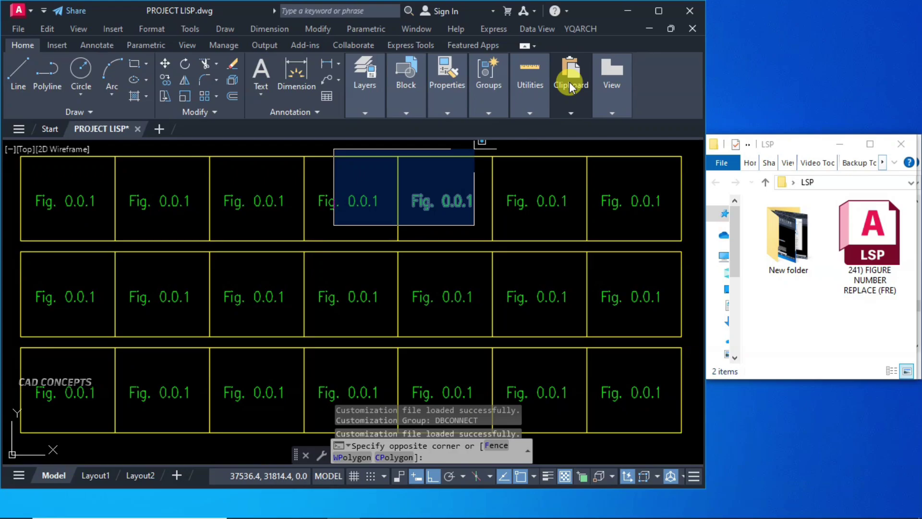
left_click(658, 11)
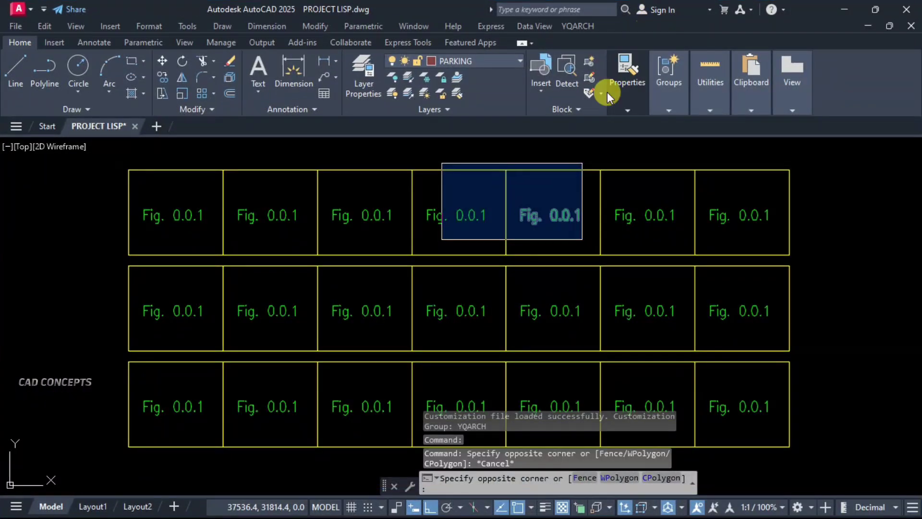
key("Escape")
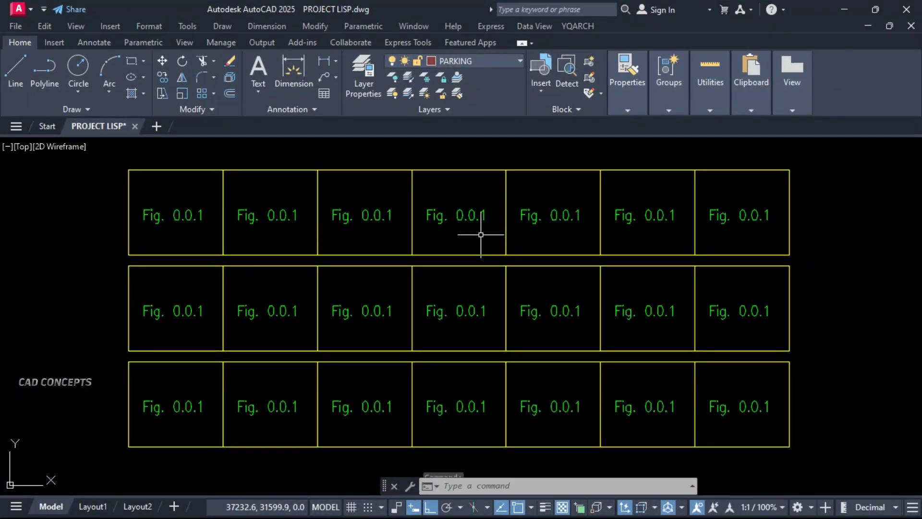
left_click(481, 234)
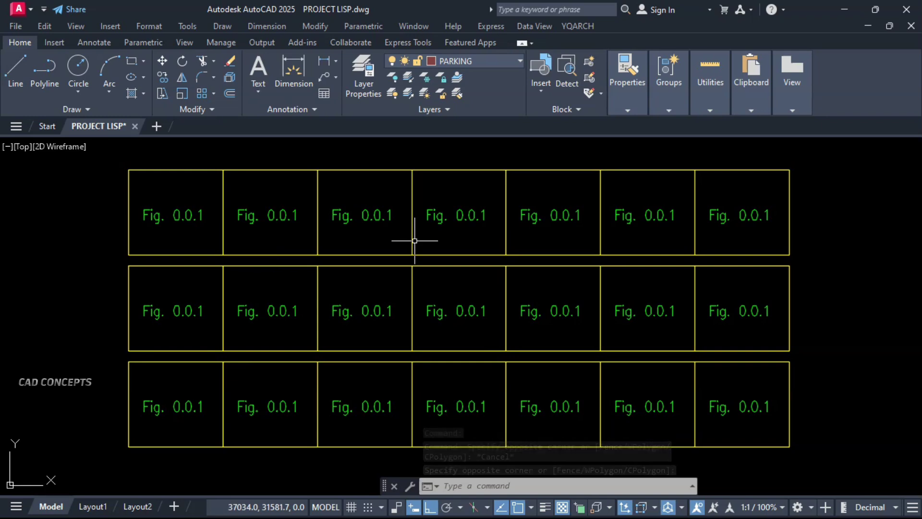
type("fr")
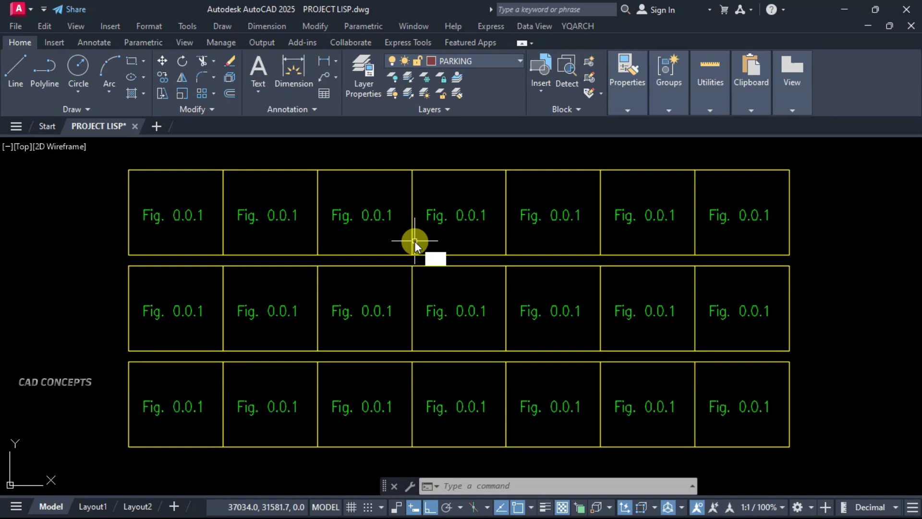
type("e")
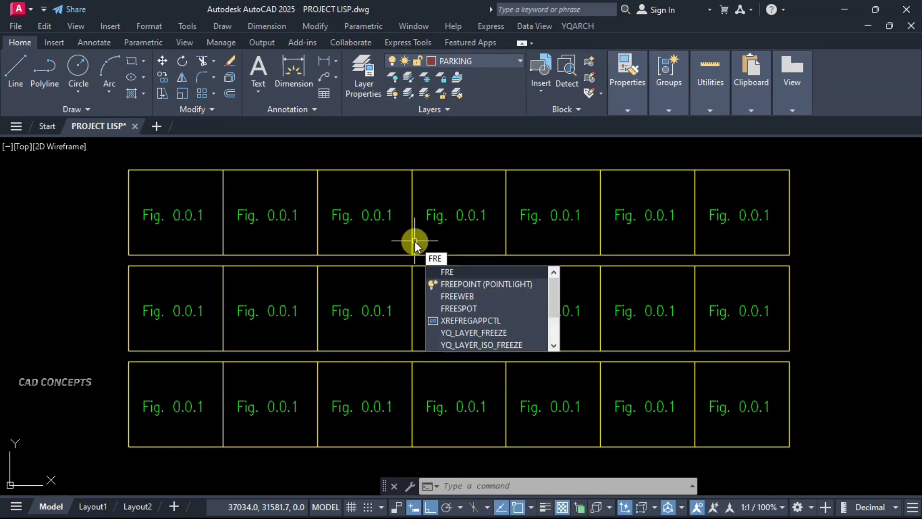
key("Return")
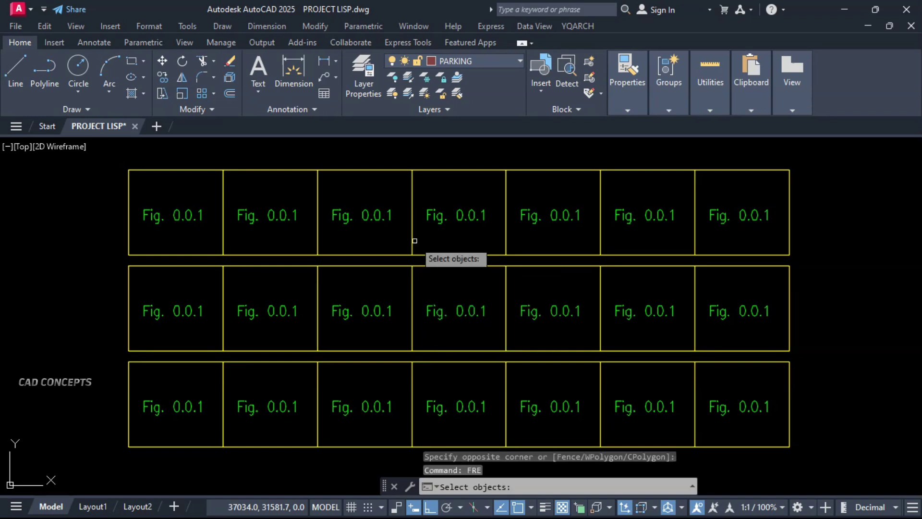
- Pick the seven top-row Fig. 0.0.1 labels from left to right
left_click(189, 215)
left_click(262, 215)
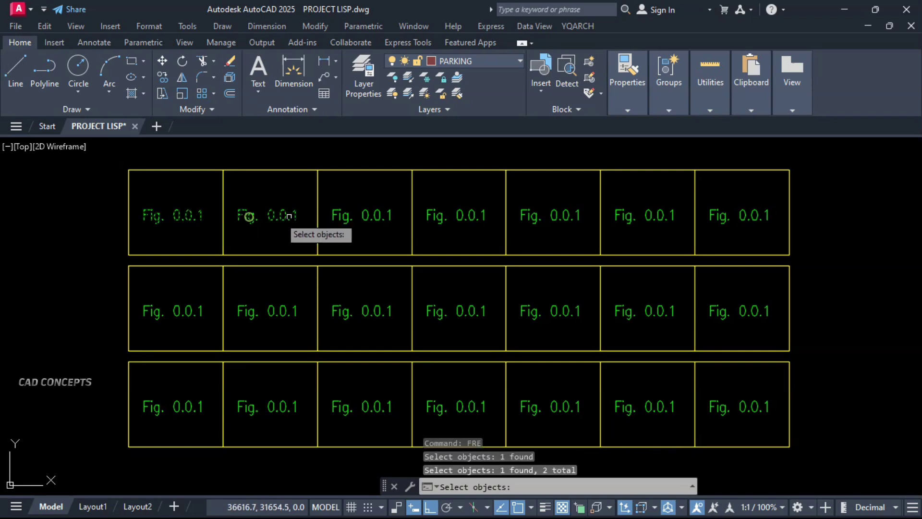
left_click(365, 215)
left_click(458, 215)
left_click(552, 214)
left_click(646, 215)
left_click(740, 214)
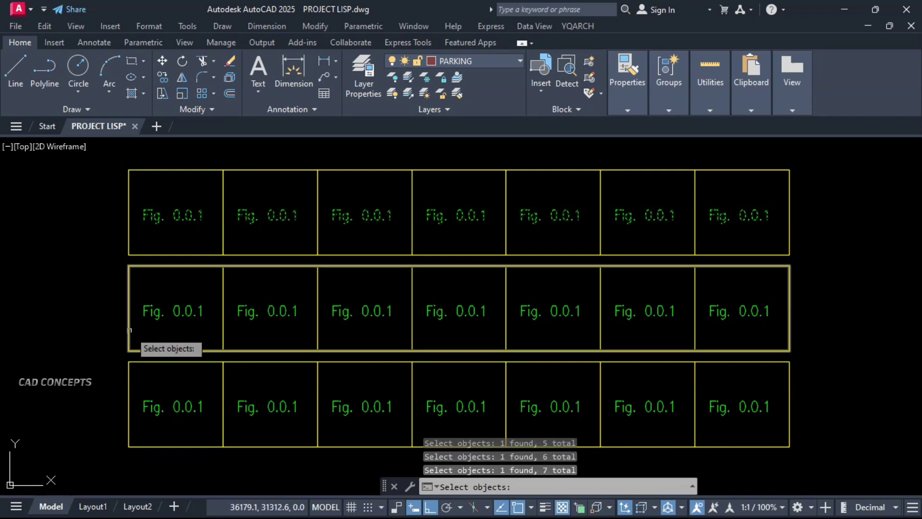
- Pick the seven second-row Fig. 0.0.1 labels from left to right
left_click(168, 311)
left_click(269, 311)
left_click(367, 310)
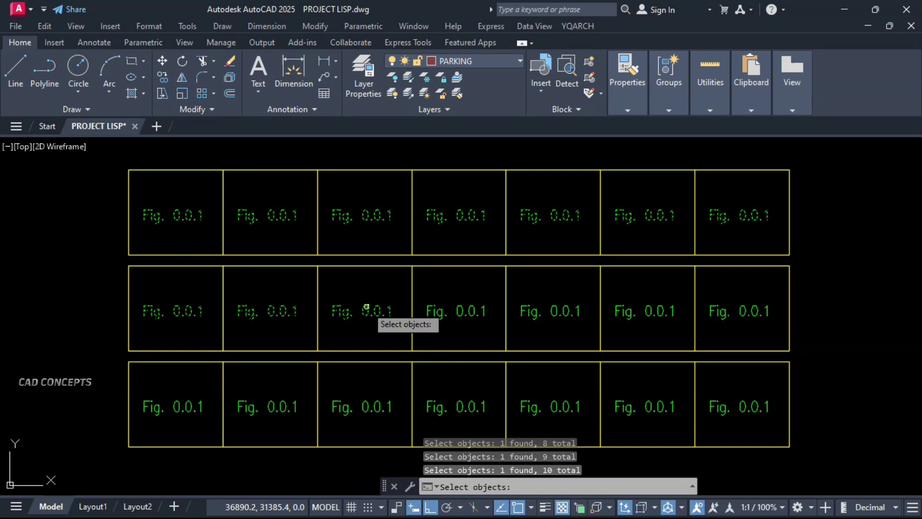
left_click(430, 304)
left_click(426, 323)
left_click(538, 310)
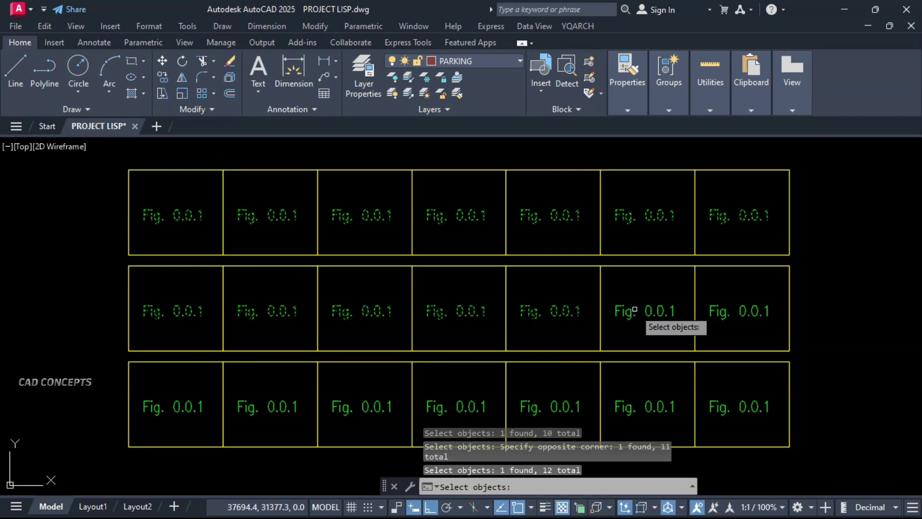
left_click(635, 310)
left_click(730, 311)
- Pick the seven bottom-row Fig. 0.0.1 labels from left to right
left_click(171, 407)
left_click(248, 411)
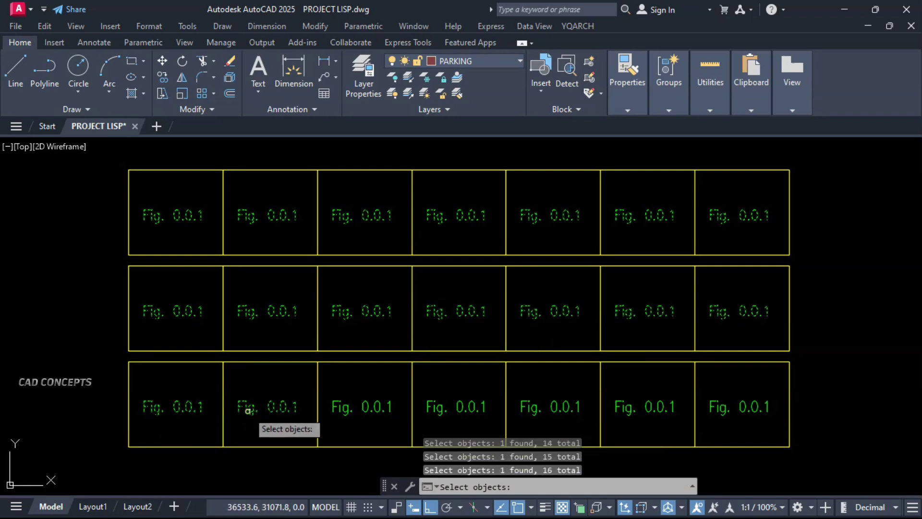
left_click(365, 407)
left_click(457, 407)
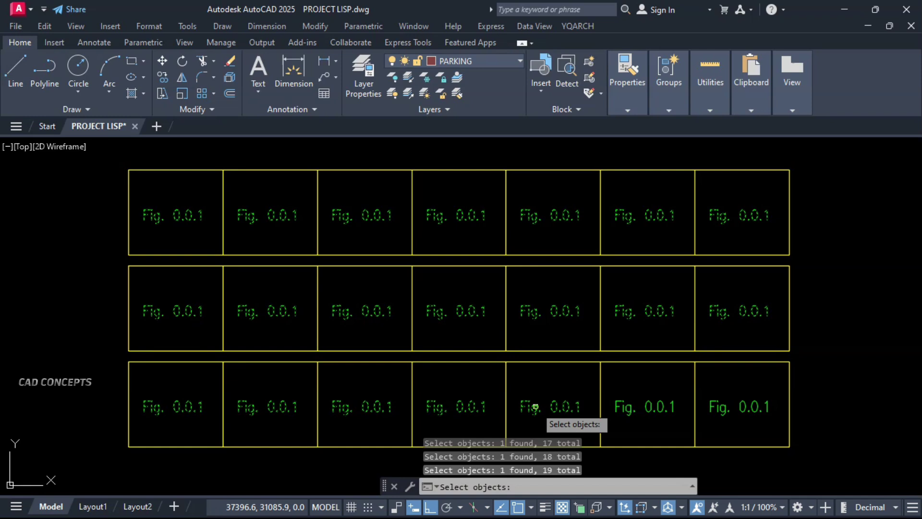
left_click(549, 407)
left_click(631, 409)
left_click(735, 408)
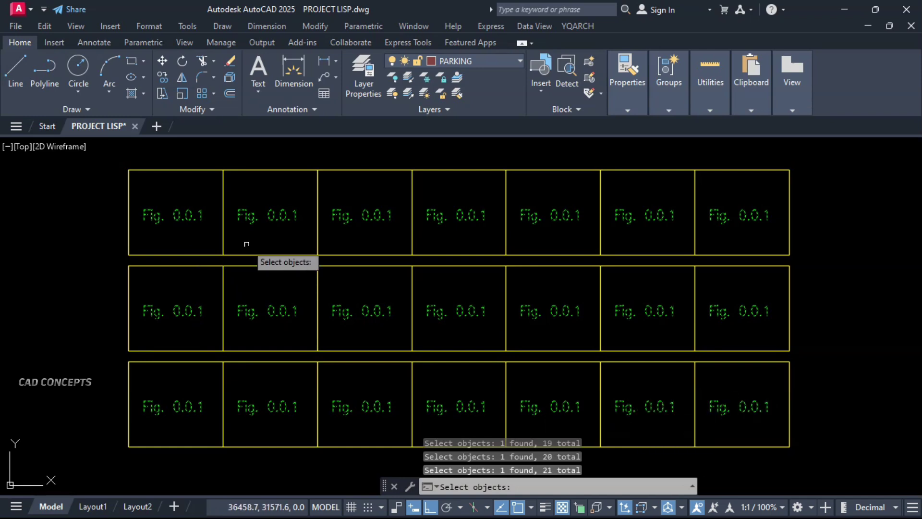
- End the selection and enter starting digits 0, 0 and 1 to renumber the labels sequentially
key("Return")
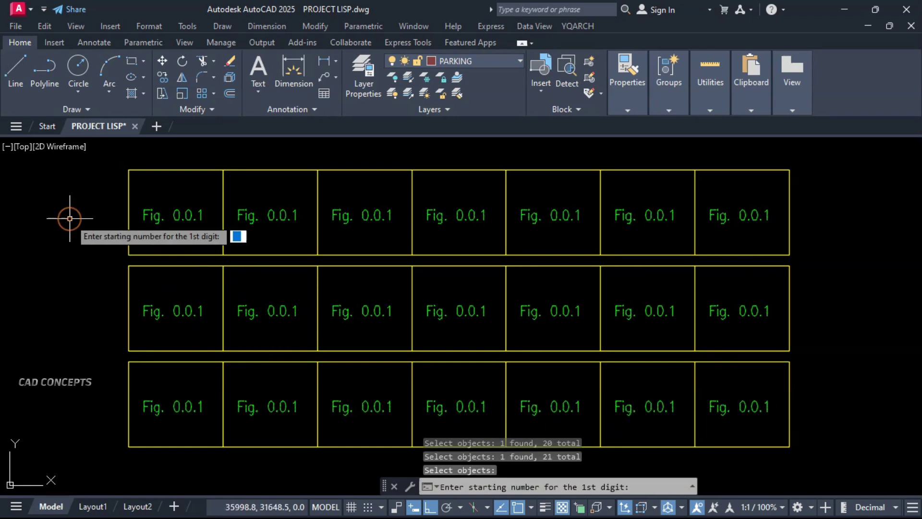
type("0")
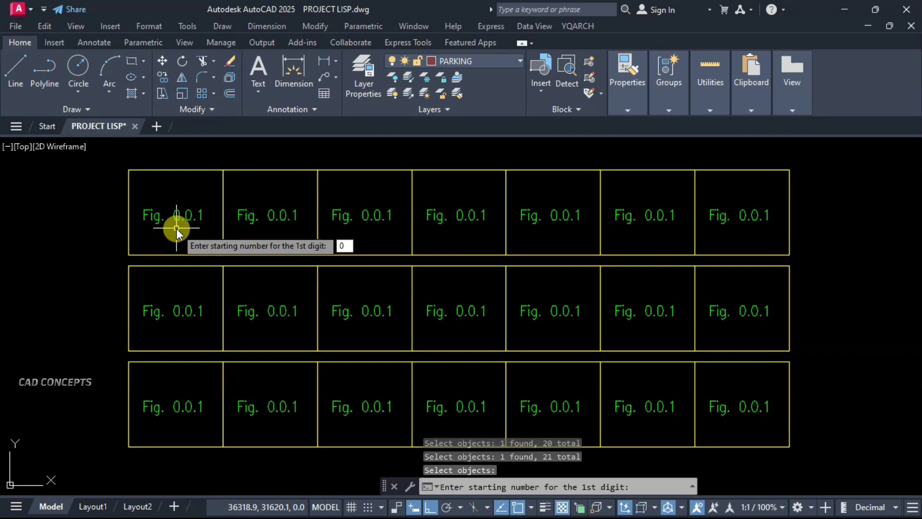
key("Return")
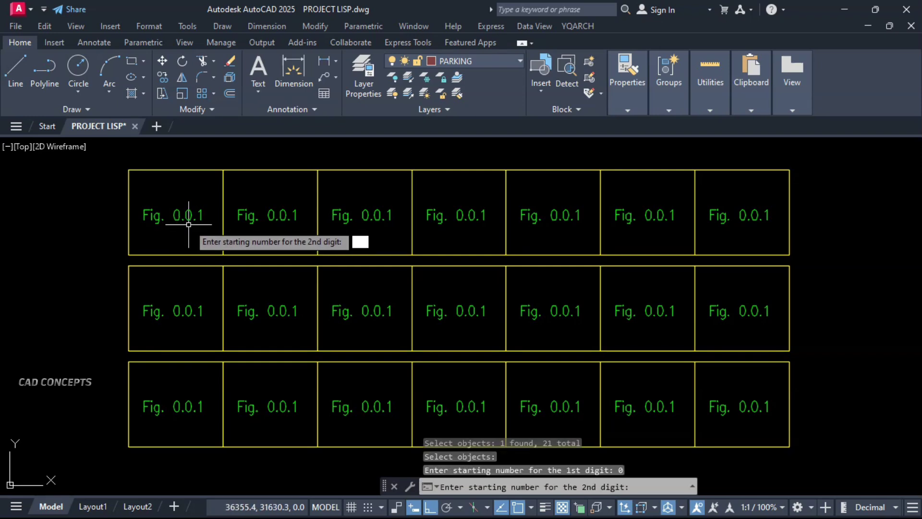
type("0")
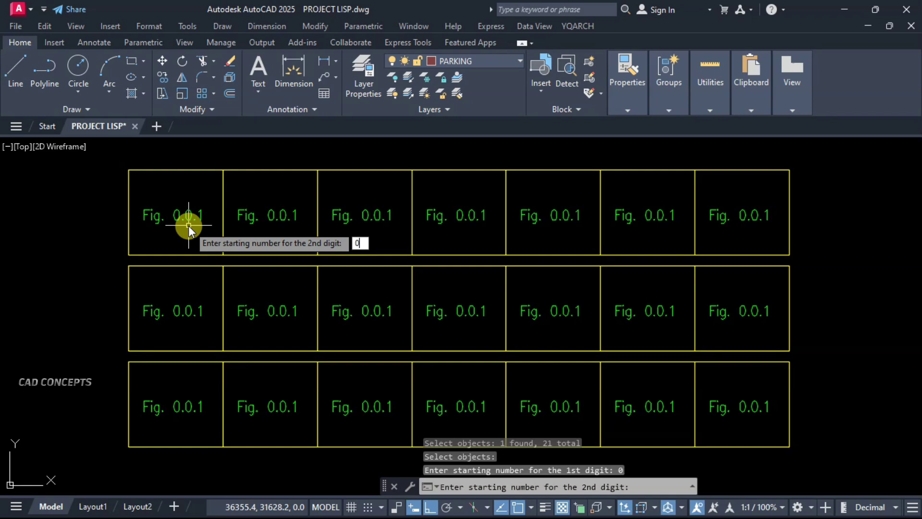
key("Return")
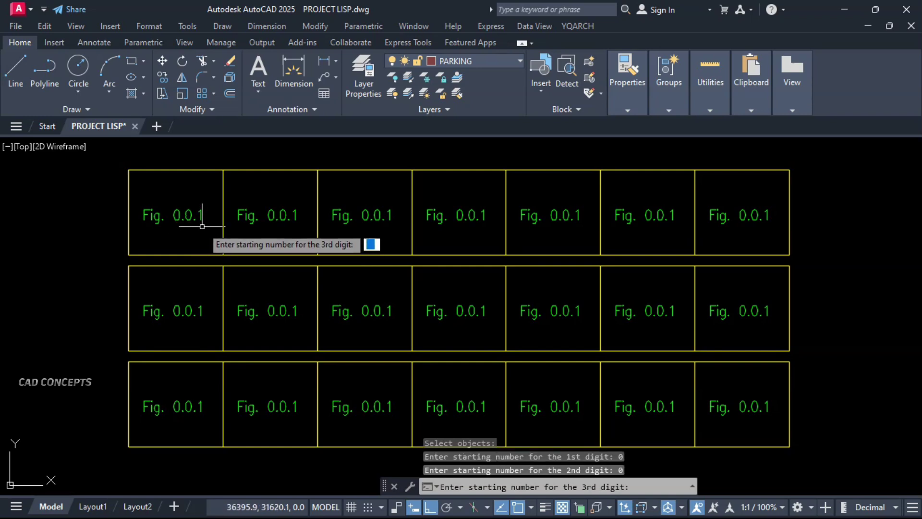
type("1")
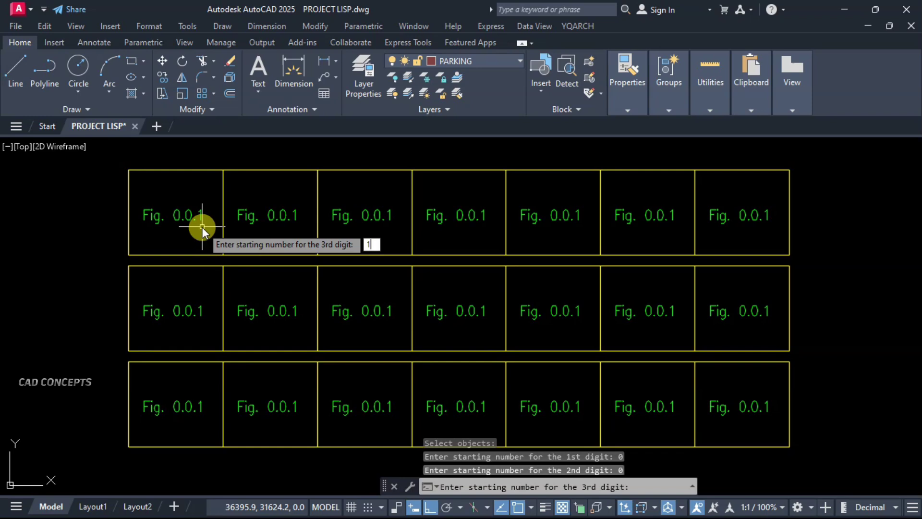
key("Return")
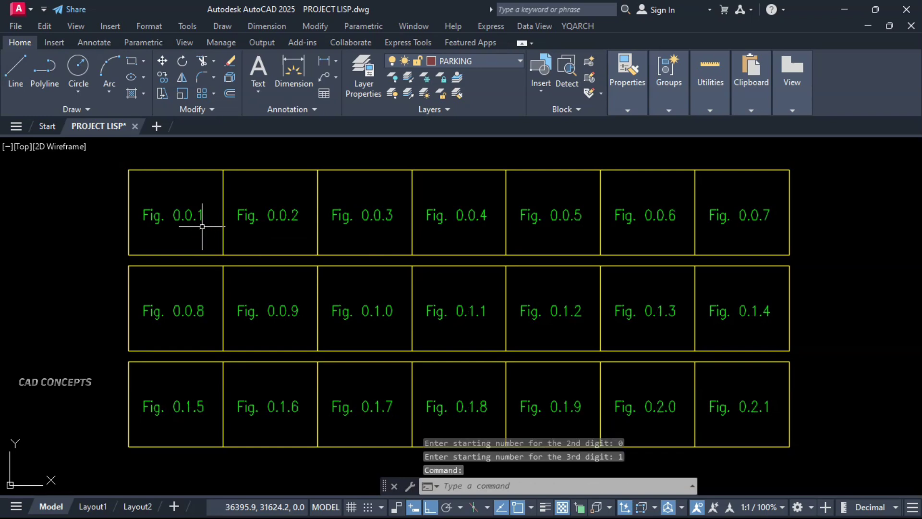